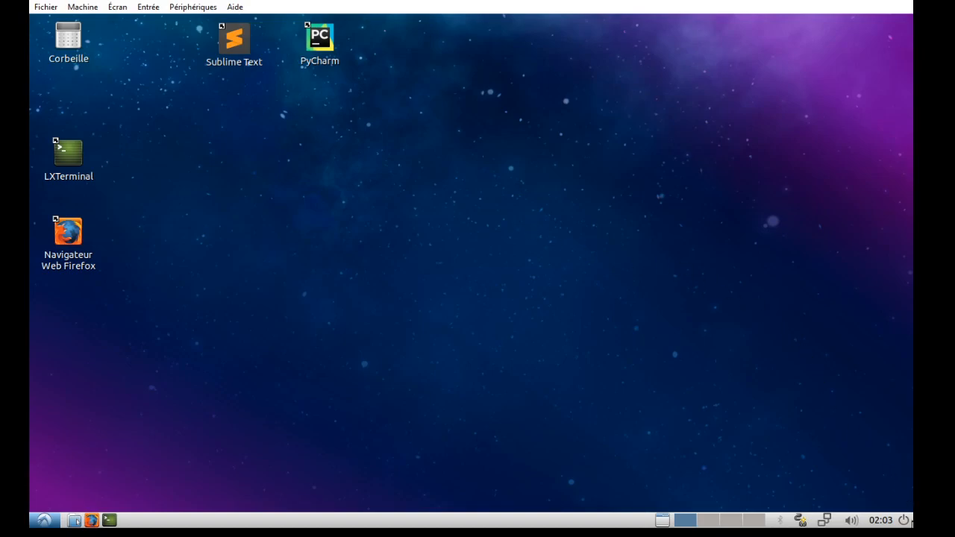
- Shut down the running Lubuntu system and open the shared folders settings of the LUbuntu P13 virtual machine
{"action": "left_click", "coordinate": [905, 522]}
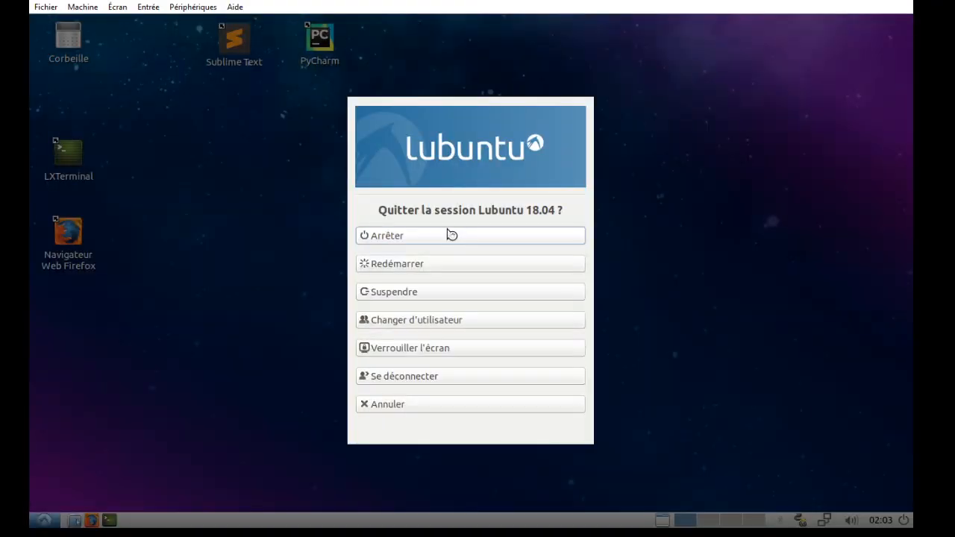
{"action": "left_click", "coordinate": [407, 239]}
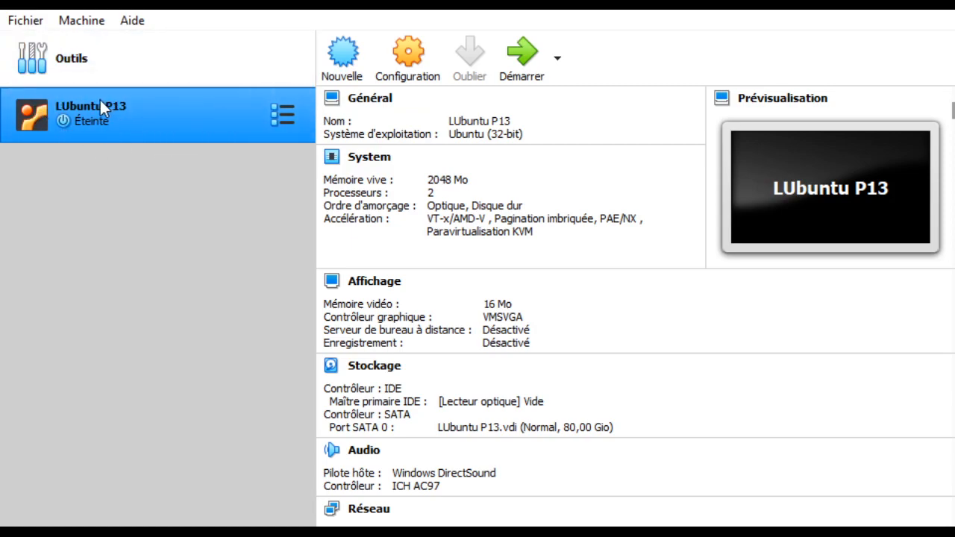
{"action": "left_click", "coordinate": [407, 58]}
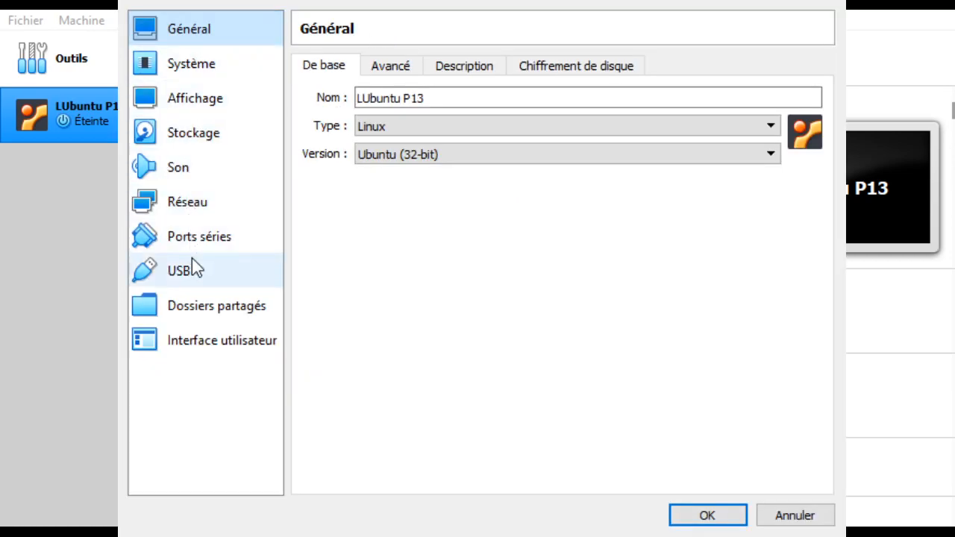
{"action": "left_click", "coordinate": [196, 314]}
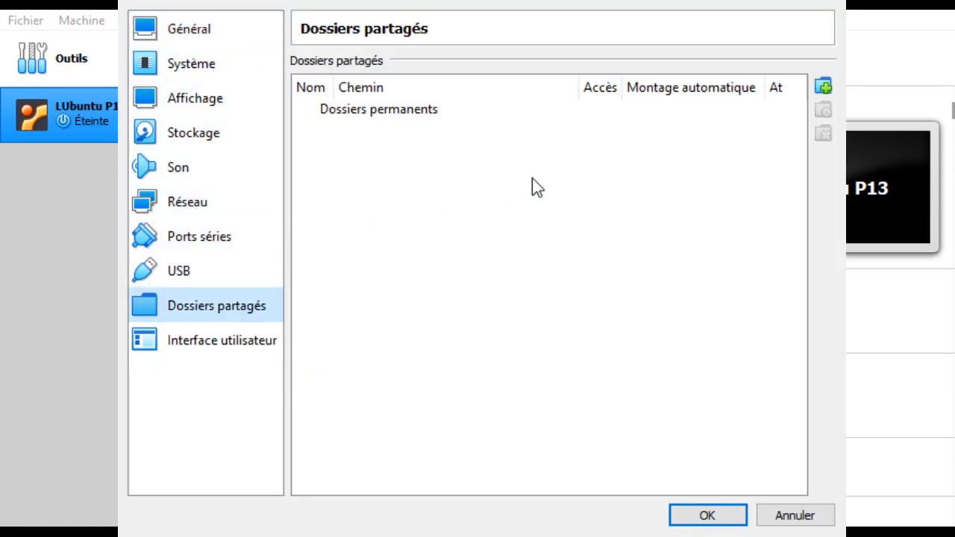
- Add the host folder LUbuntu Share as permanent shared folder Share, with full access and automatic mounting at /home/p13/Share
{"action": "left_click", "coordinate": [824, 88]}
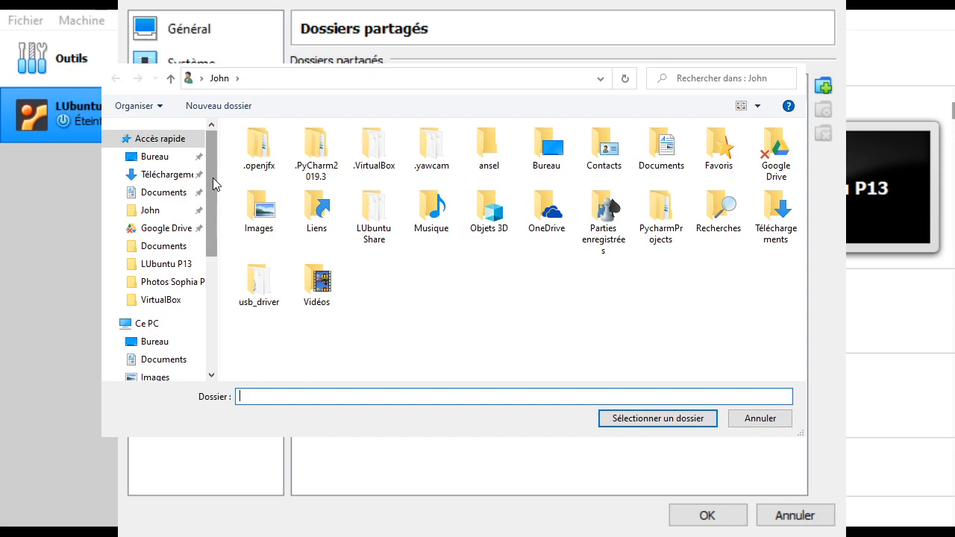
{"action": "left_click", "coordinate": [371, 206]}
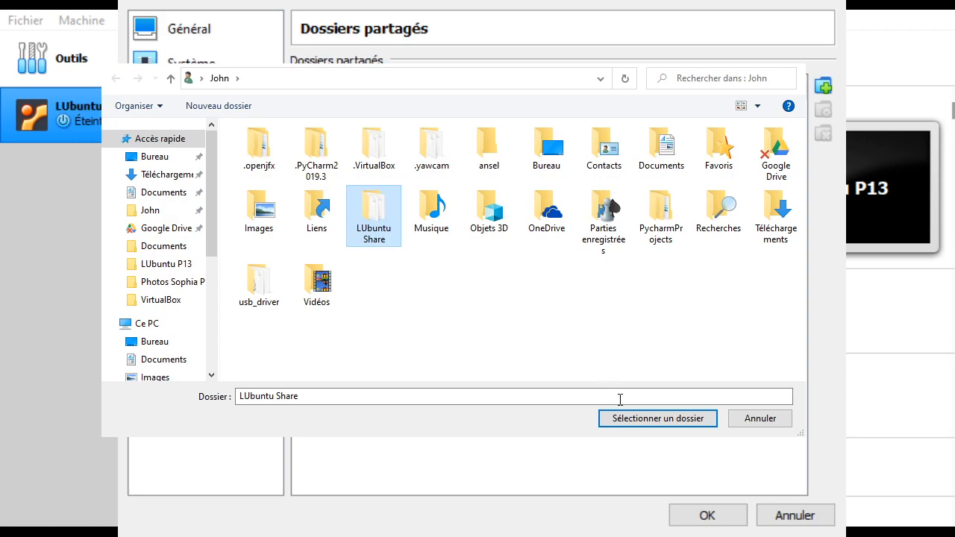
{"action": "left_click", "coordinate": [661, 419]}
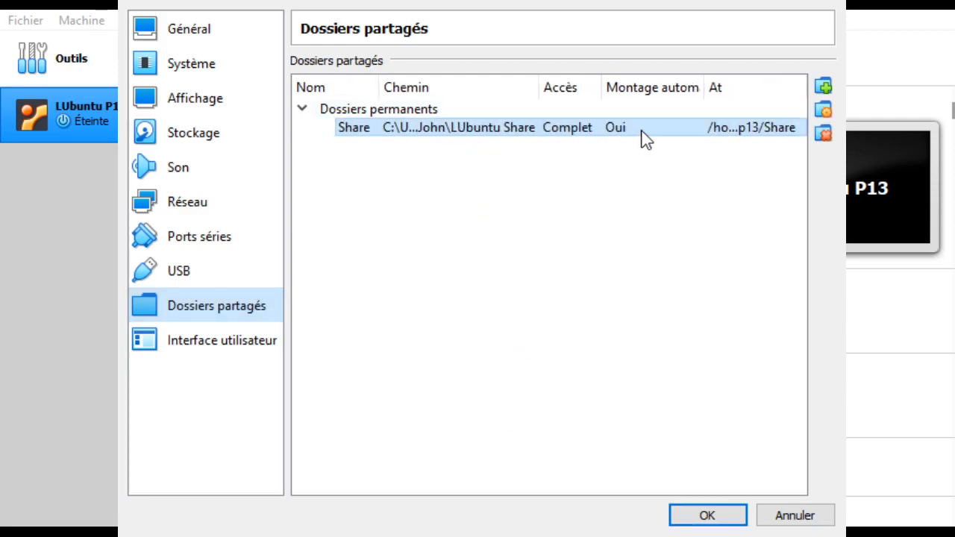
{"action": "left_click", "coordinate": [693, 525]}
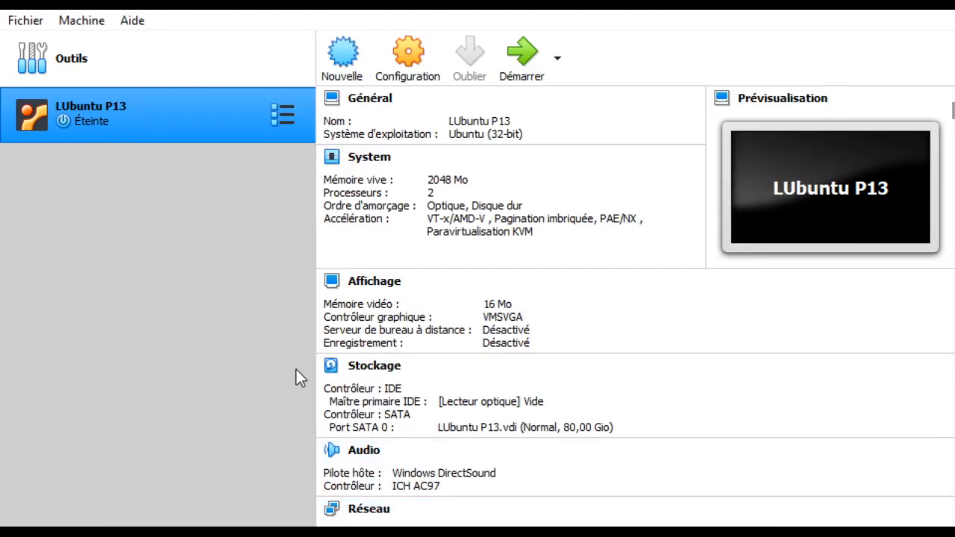
- Boot the LUbuntu P13 virtual machine into its desktop session and open the mounted Share folder
{"action": "left_click", "coordinate": [524, 57]}
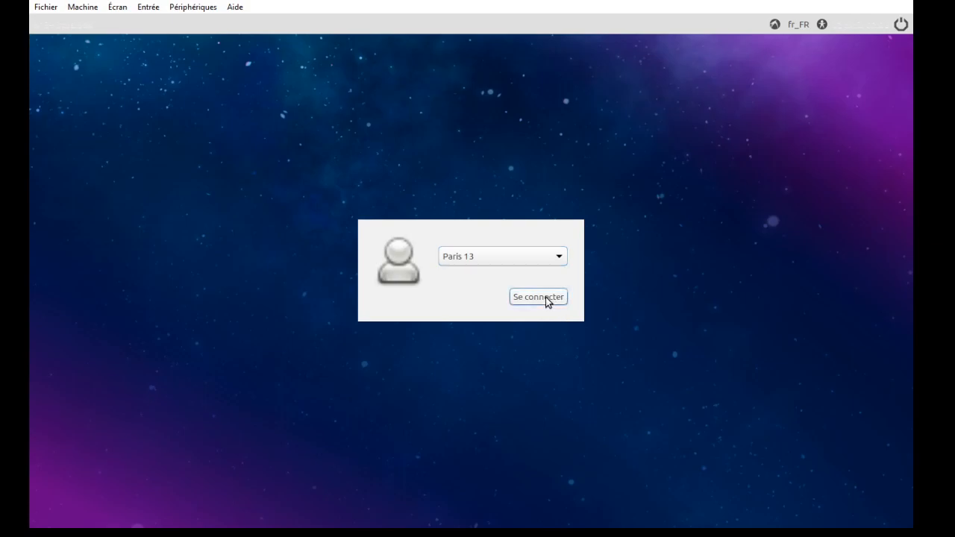
{"action": "left_click", "coordinate": [547, 301]}
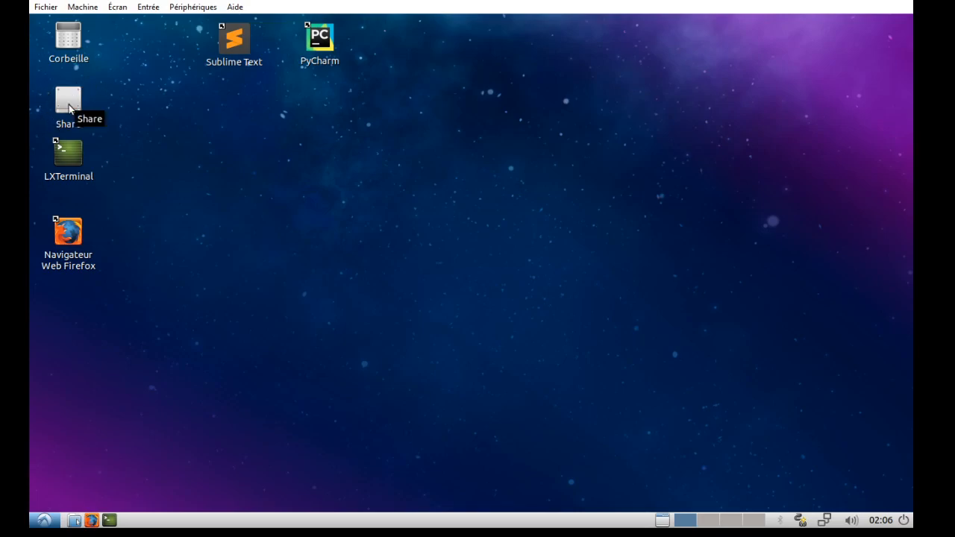
{"action": "double_click", "coordinate": [69, 106]}
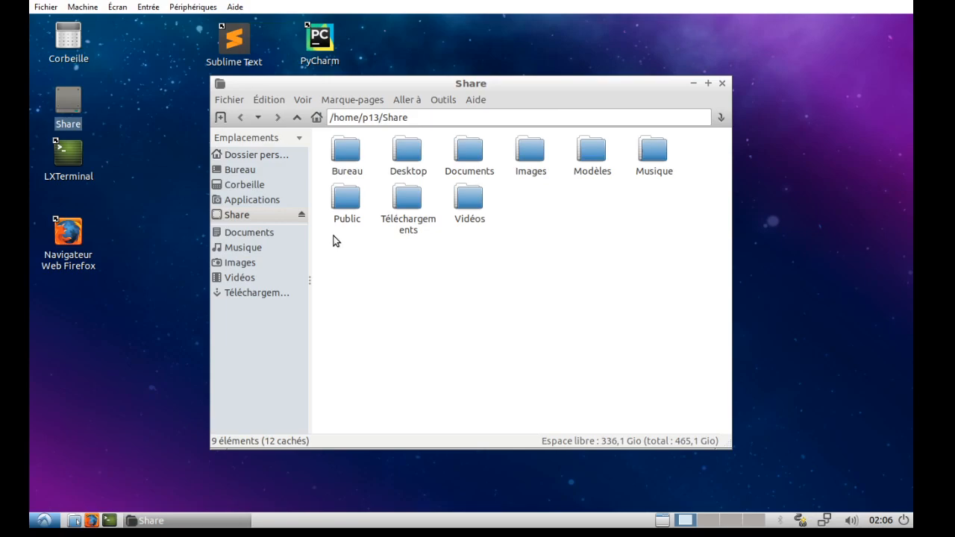
- Try to move all the folders inside Share to the trash
{"action": "left_click_drag", "start_coordinate": [333, 241], "coordinate": [649, 149]}
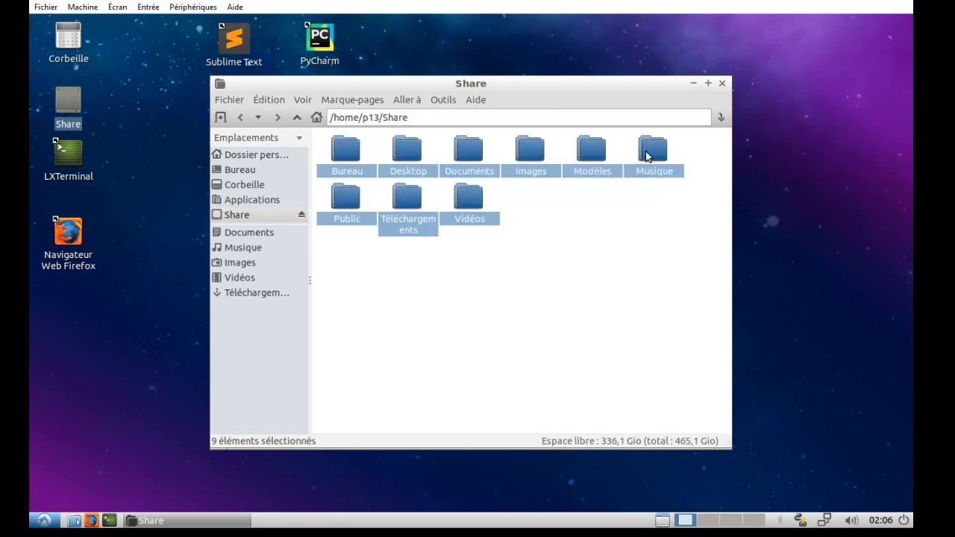
{"action": "left_click", "coordinate": [552, 230]}
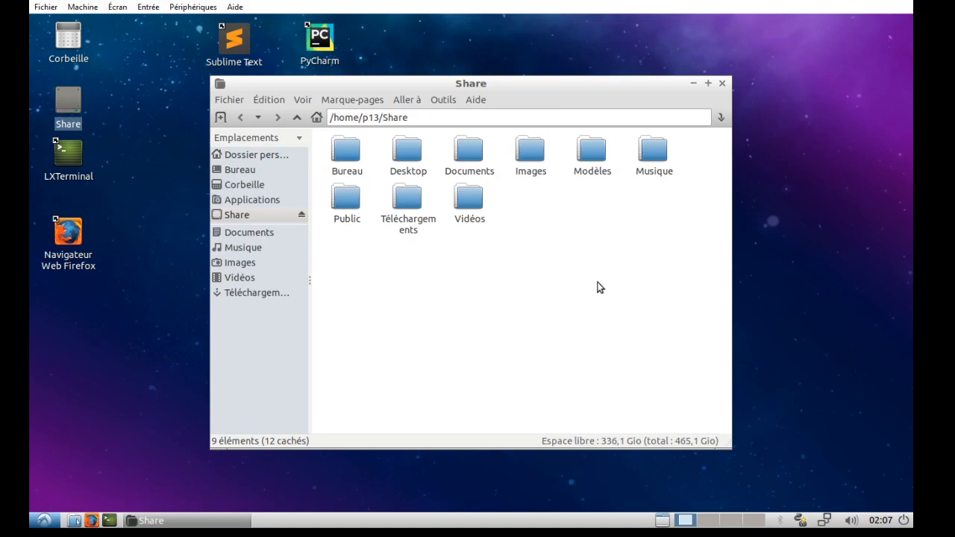
{"action": "left_click_drag", "start_coordinate": [331, 255], "coordinate": [648, 152]}
{"action": "key", "text": "Delete"}
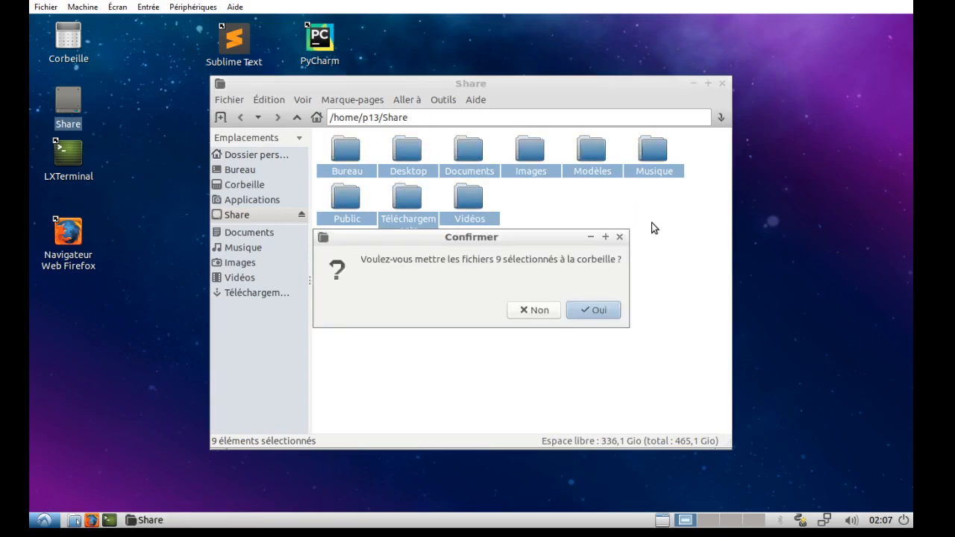
{"action": "key", "text": "Return"}
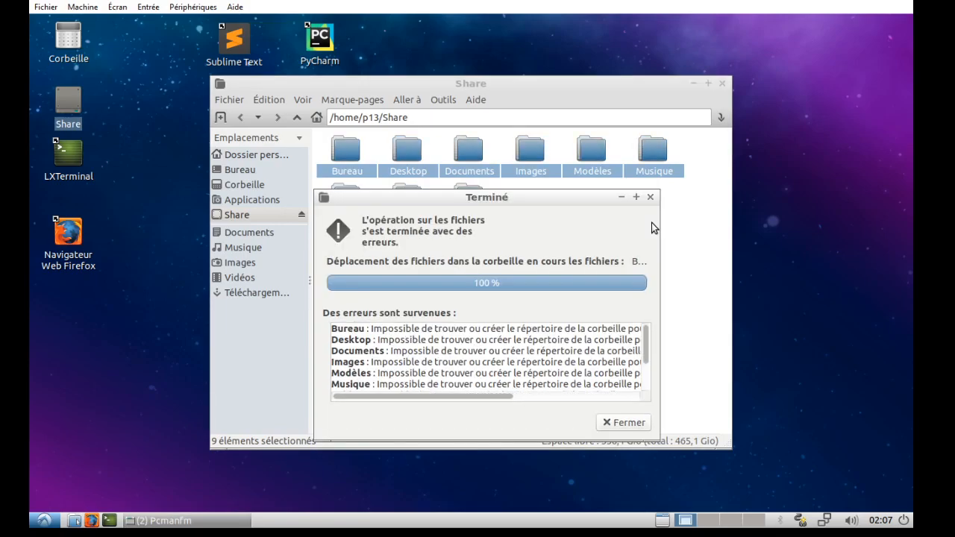
{"action": "left_click", "coordinate": [625, 423]}
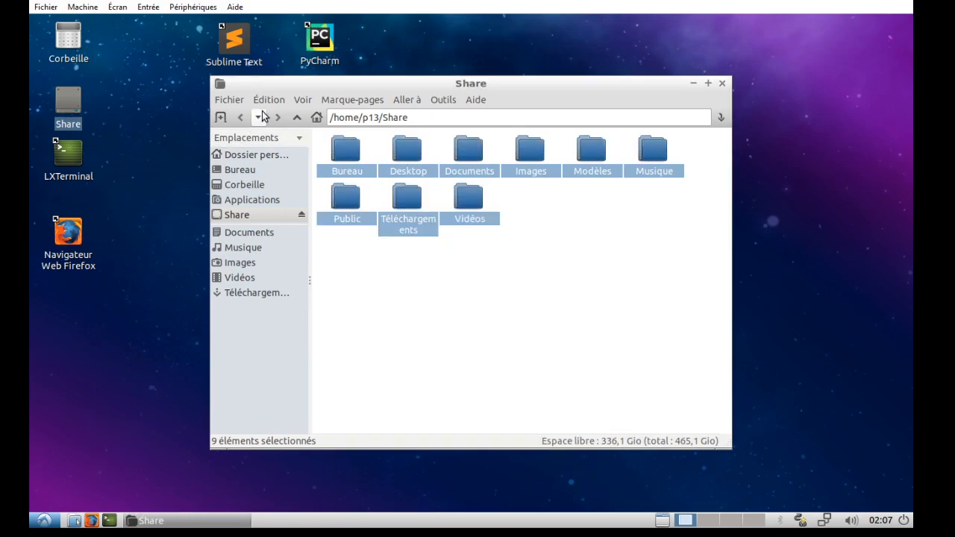
- Empty /home/p13/Share from a terminal with sudo rm -rf *, entering the account password, and close the terminal
{"action": "double_click", "coordinate": [59, 156]}
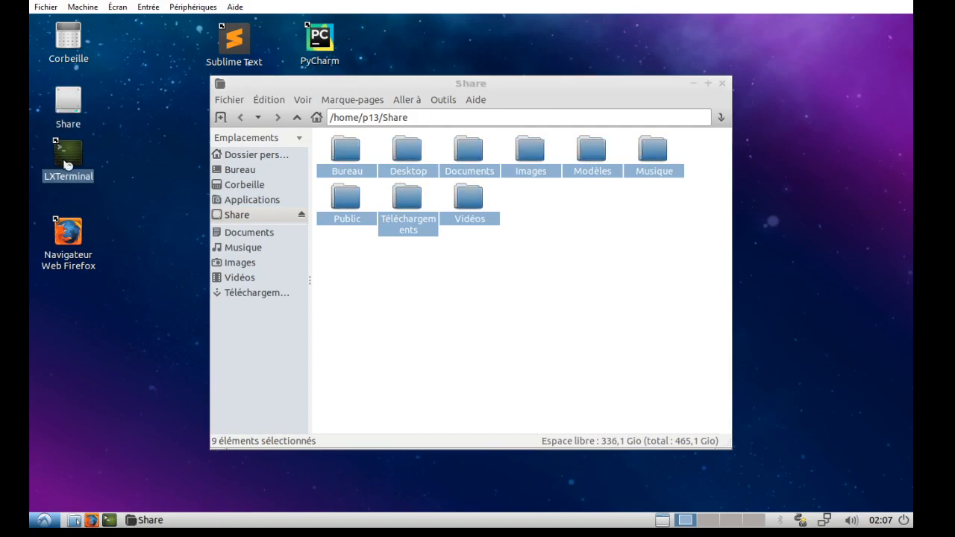
{"action": "type", "text": "cd /home/"}
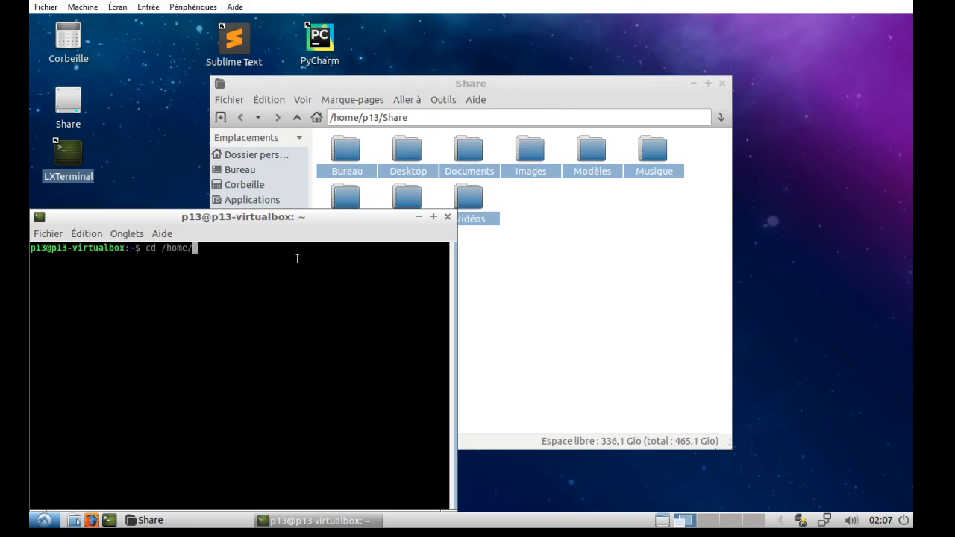
{"action": "type", "text": "p13/Sh"}
{"action": "key", "text": "Tab"}
{"action": "key", "text": "Return"}
{"action": "type", "text": "sudo rm -rf "}
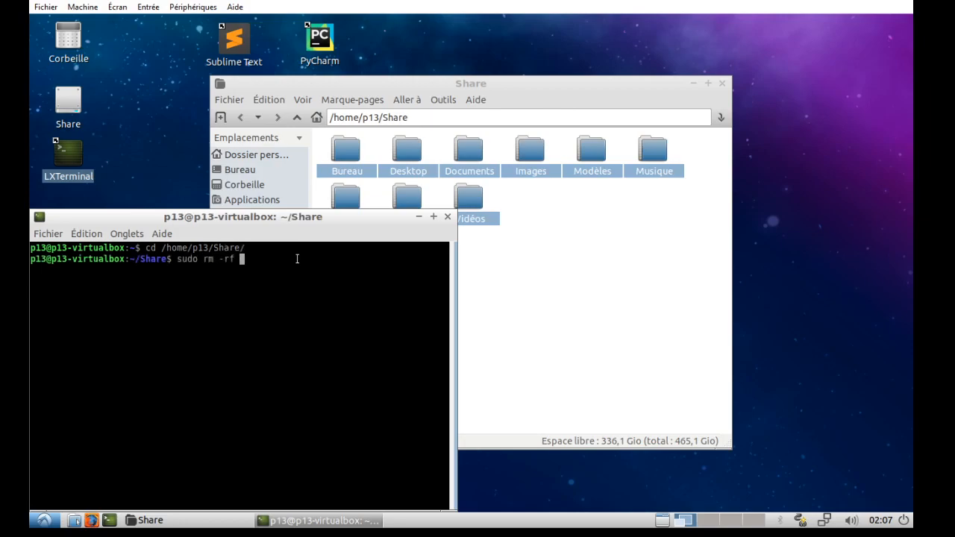
{"action": "type", "text": "*"}
{"action": "key", "text": "Return"}
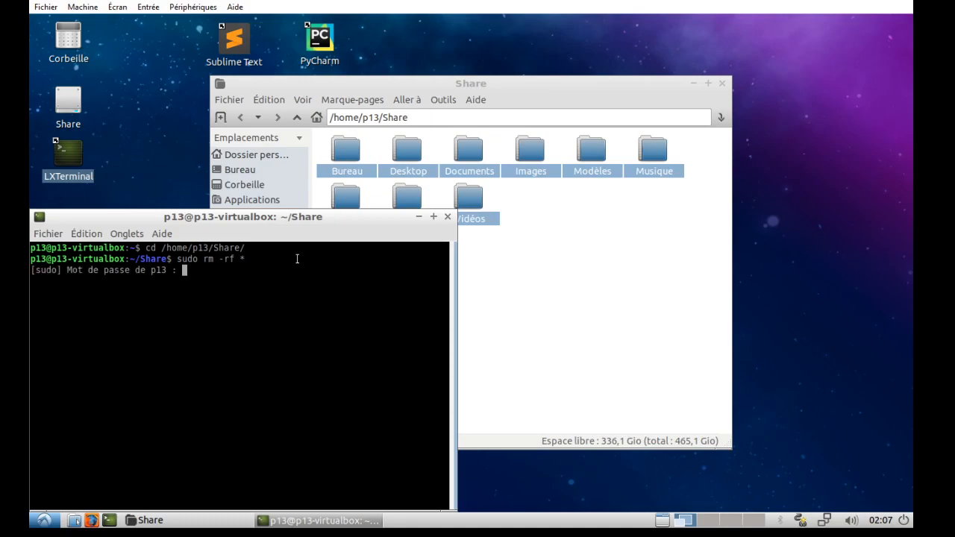
{"action": "key", "text": "Return"}
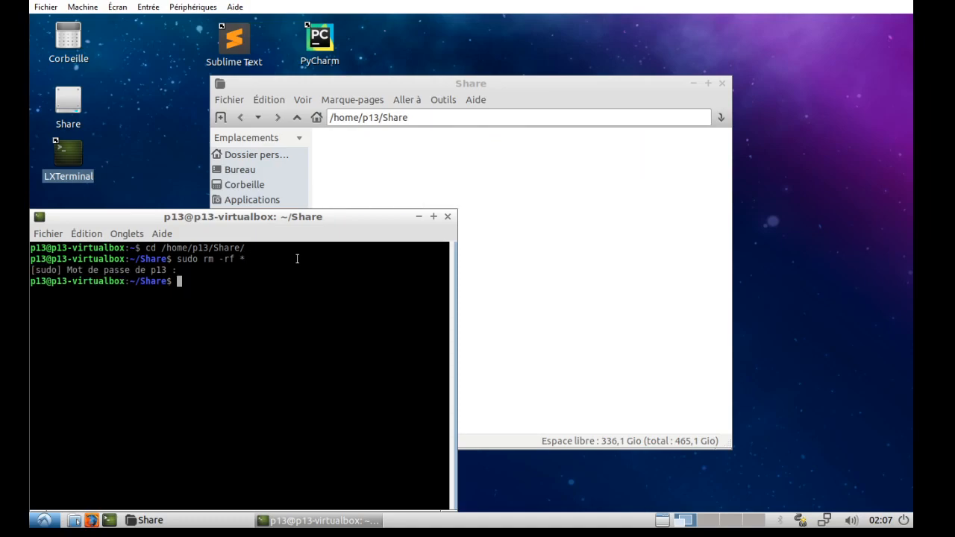
{"action": "left_click", "coordinate": [447, 217]}
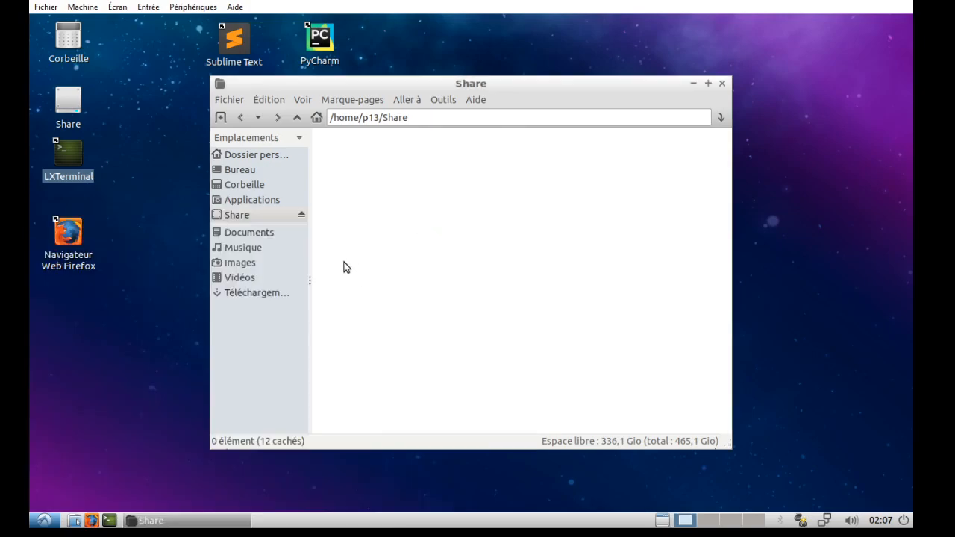
- Create a new folder named Test Linux inside the empty Share folder
{"action": "right_click", "coordinate": [360, 171]}
{"action": "mouse_move", "coordinate": [447, 185]}
{"action": "left_click", "coordinate": [531, 182]}
{"action": "type", "text": "Test Linux"}
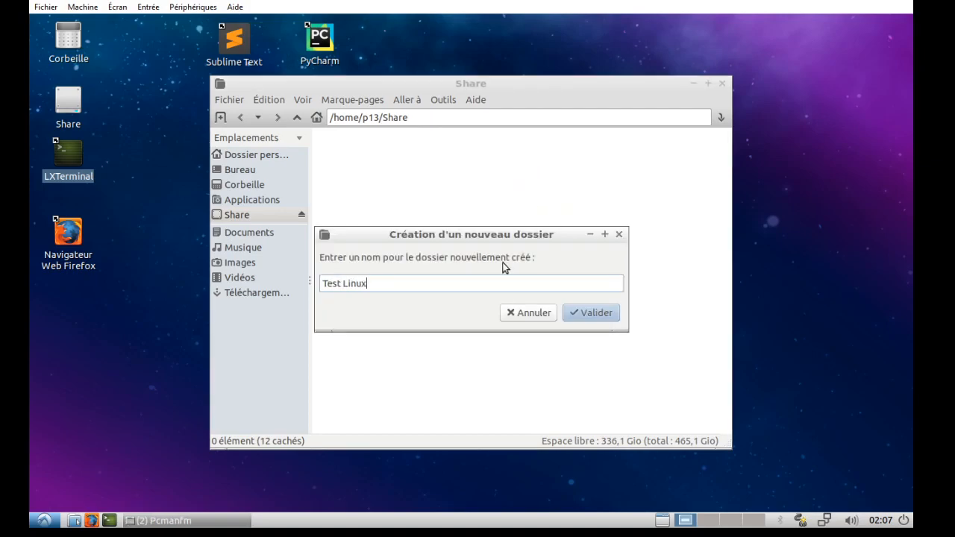
{"action": "key", "text": "Return"}
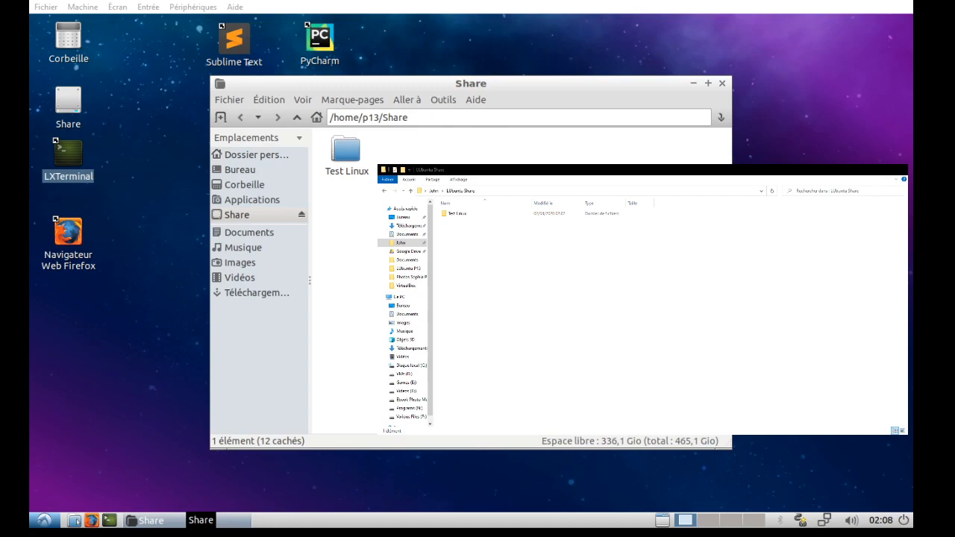
- In the host's LUbuntu Share window, open Test Linux and create a text document named Bonjour
{"action": "double_click", "coordinate": [458, 215]}
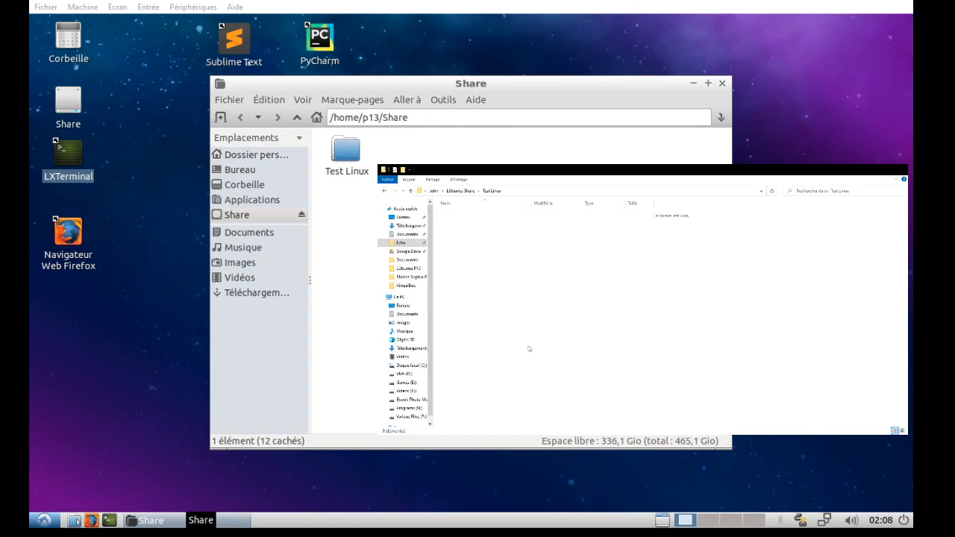
{"action": "left_click", "coordinate": [602, 414]}
{"action": "type", "text": "Bonjour"}
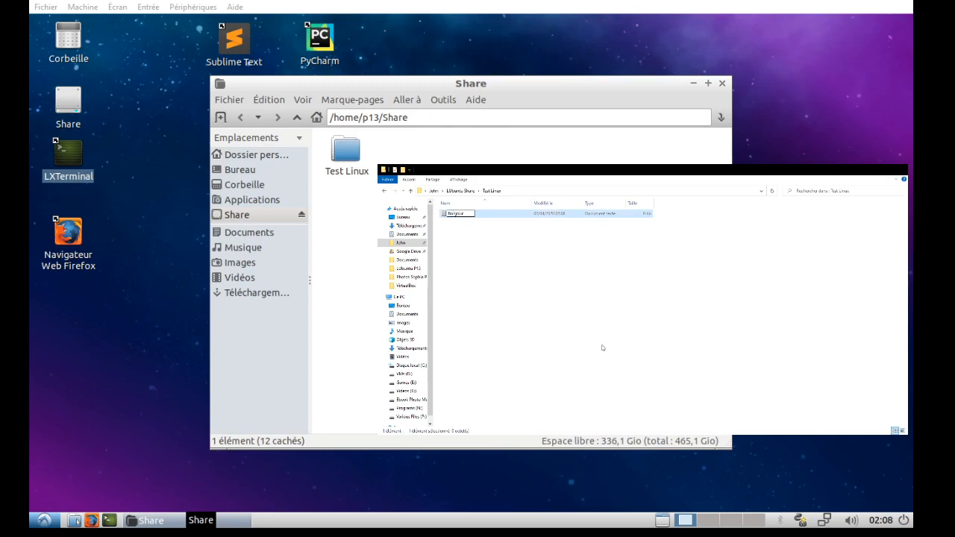
{"action": "key", "text": "Return"}
- Open the Bonjour document on the host, write "ca marche" in it and save it
{"action": "double_click", "coordinate": [478, 214]}
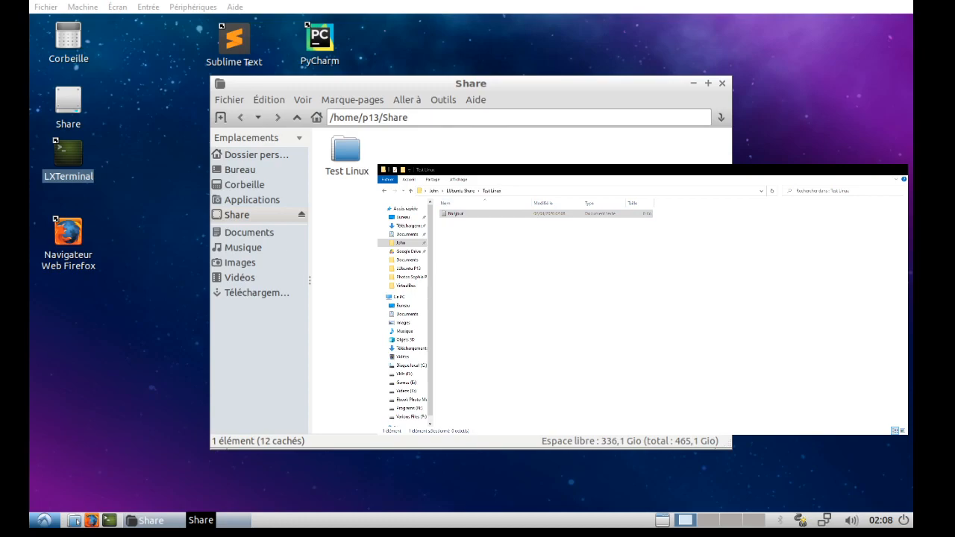
{"action": "left_click", "coordinate": [477, 214]}
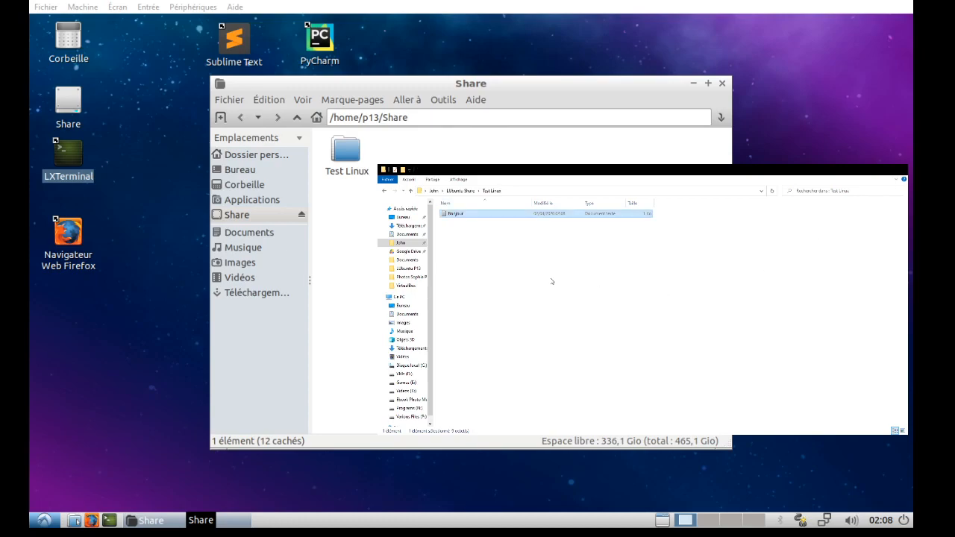
{"action": "double_click", "coordinate": [452, 215]}
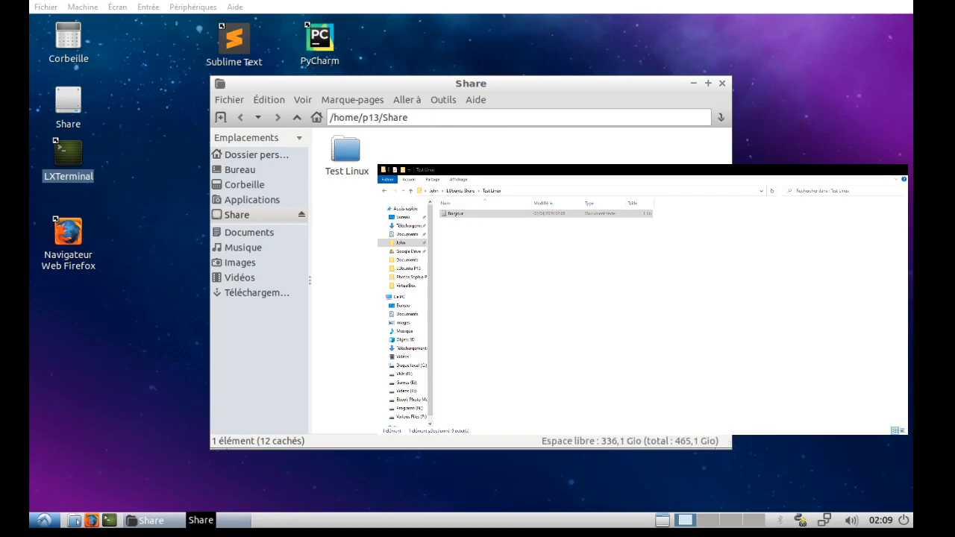
{"action": "left_click", "coordinate": [784, 284]}
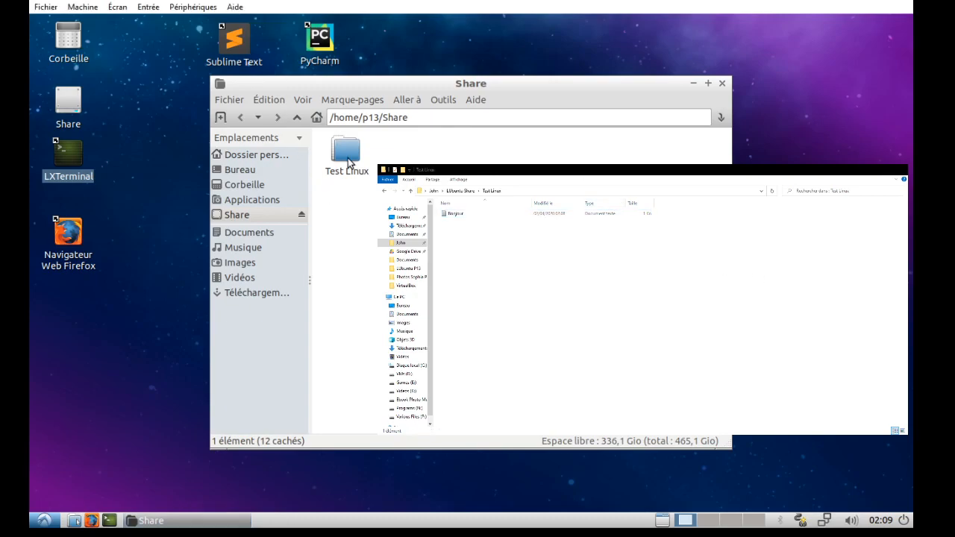
- In the virtual machine's Share window, open the Test Linux folder and display the contents of Bonjour.txt
{"action": "left_click_drag", "start_coordinate": [356, 87], "coordinate": [227, 64]}
{"action": "double_click", "coordinate": [218, 128]}
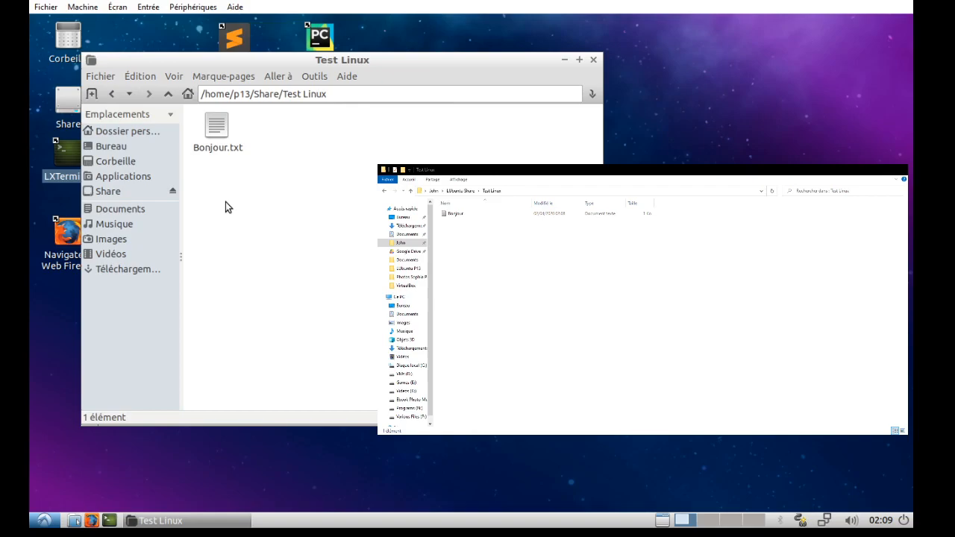
{"action": "double_click", "coordinate": [221, 127]}
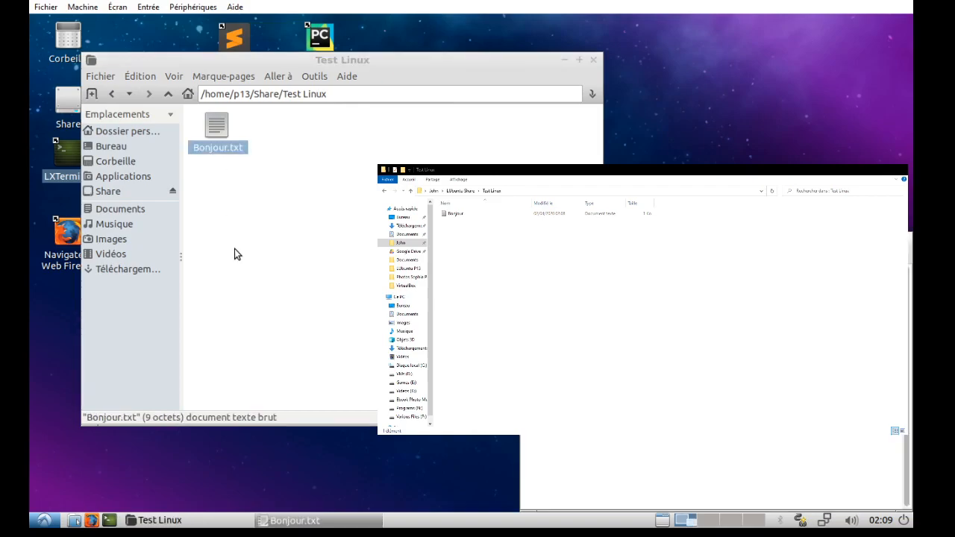
{"action": "left_click_drag", "start_coordinate": [261, 79], "coordinate": [171, 81]}
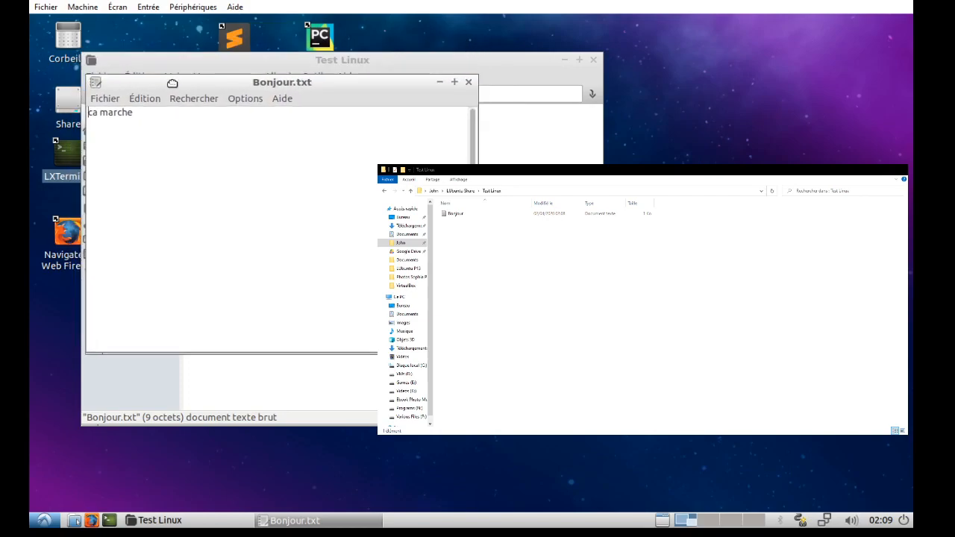
- Add a second line reading "ca marche bien" to Bonjour.txt in the virtual machine's text editor and save the file
{"action": "left_click", "coordinate": [161, 114]}
{"action": "key", "text": "Return"}
{"action": "type", "text": "ca marche bien"}
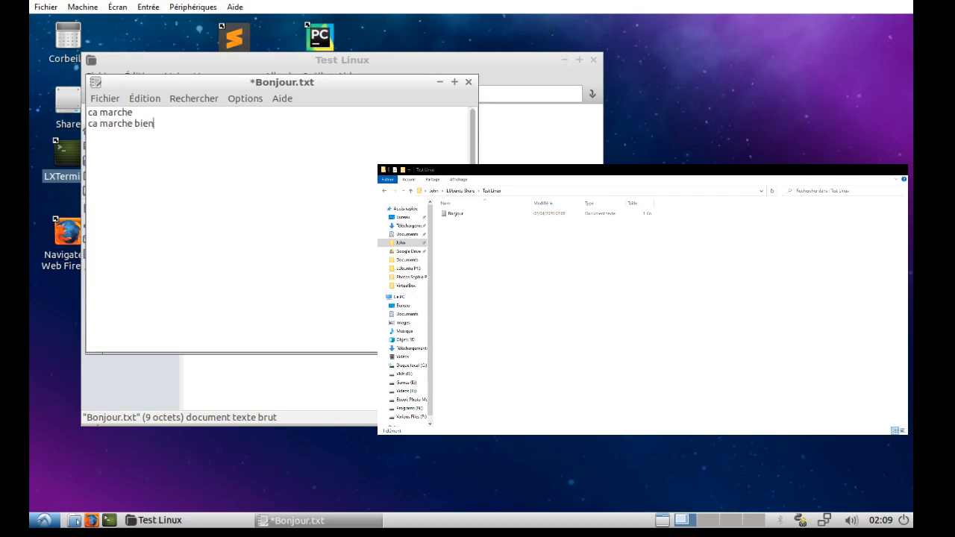
{"action": "left_click", "coordinate": [109, 99]}
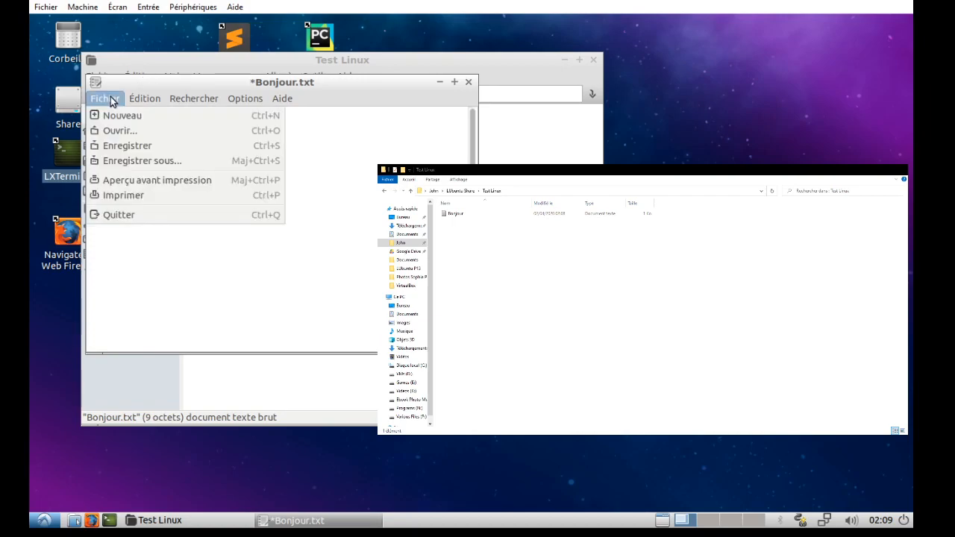
{"action": "left_click", "coordinate": [371, 165]}
{"action": "key", "text": "ctrl+s"}
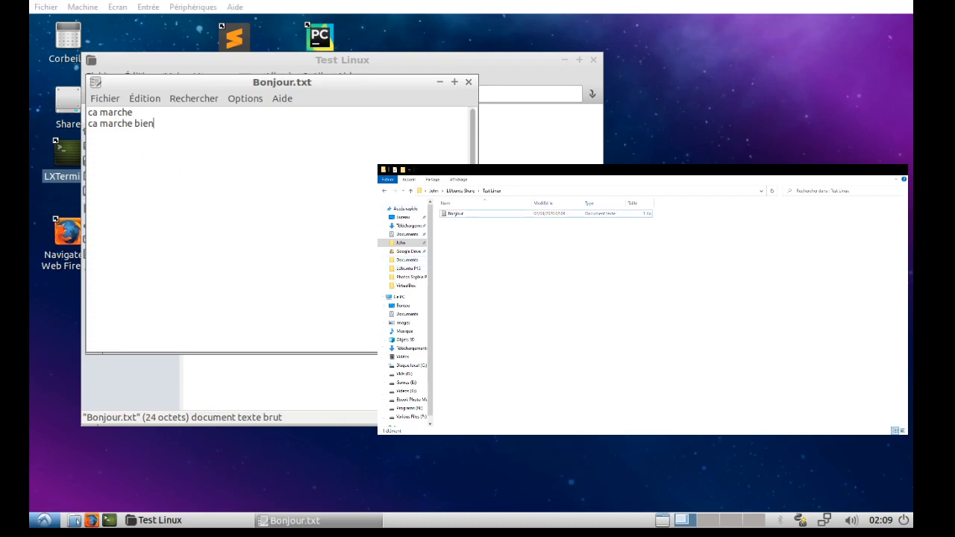
- Open Bonjour from the host's Test Linux window to check its text, and close both the document and that folder window
{"action": "double_click", "coordinate": [457, 214]}
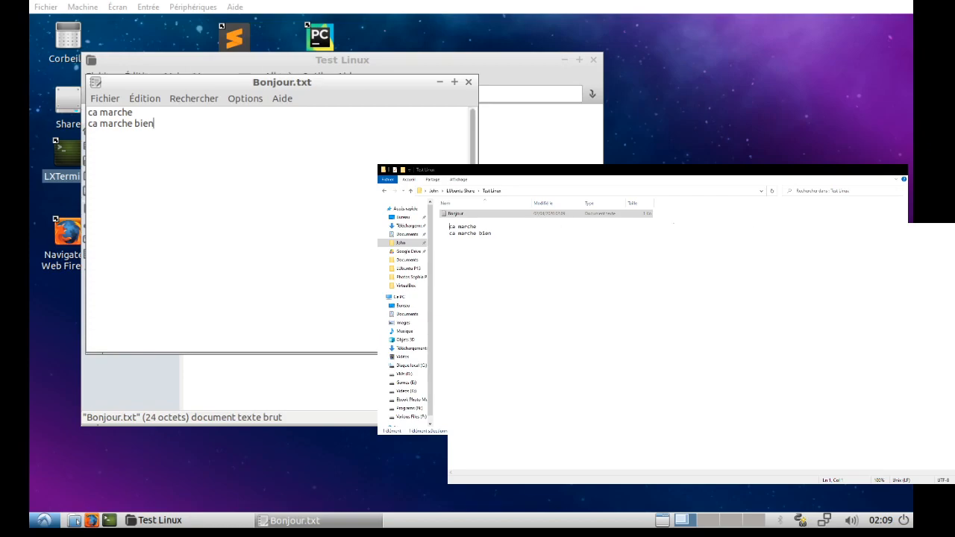
{"action": "key", "text": "alt+F4"}
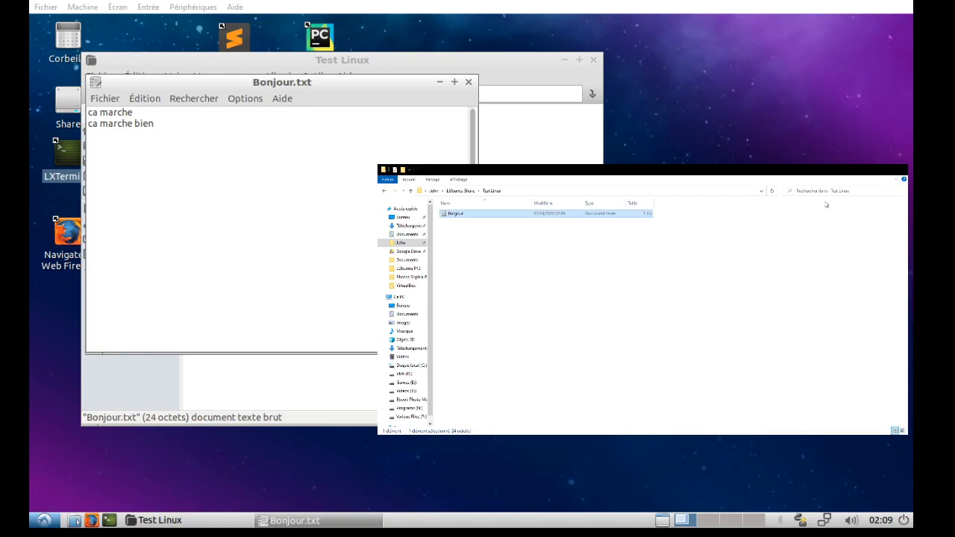
{"action": "left_click", "coordinate": [901, 172]}
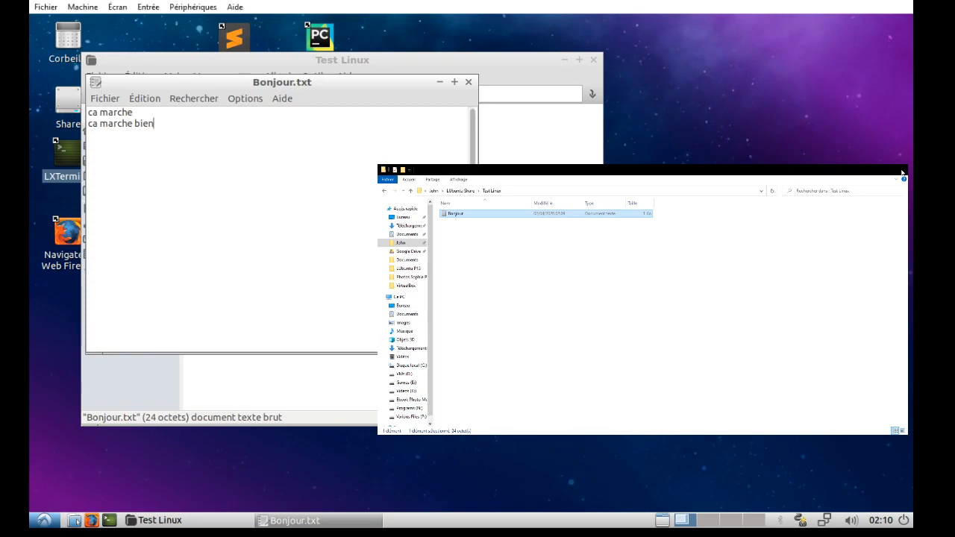
- Close the Bonjour.txt editor and the Test Linux folder window in the virtual machine, leaving its desktop clear
{"action": "left_click", "coordinate": [467, 82]}
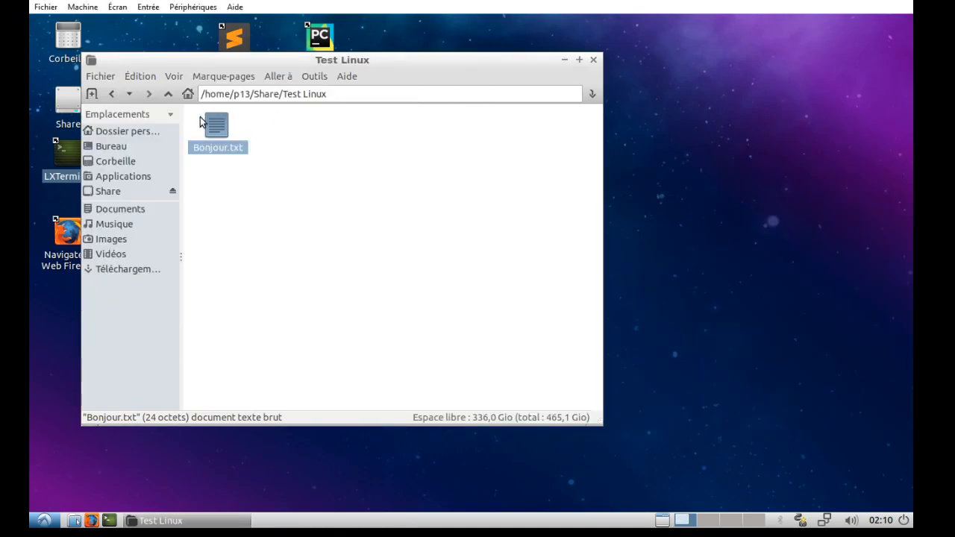
{"action": "left_click", "coordinate": [593, 60]}
{"action": "left_click", "coordinate": [298, 187]}
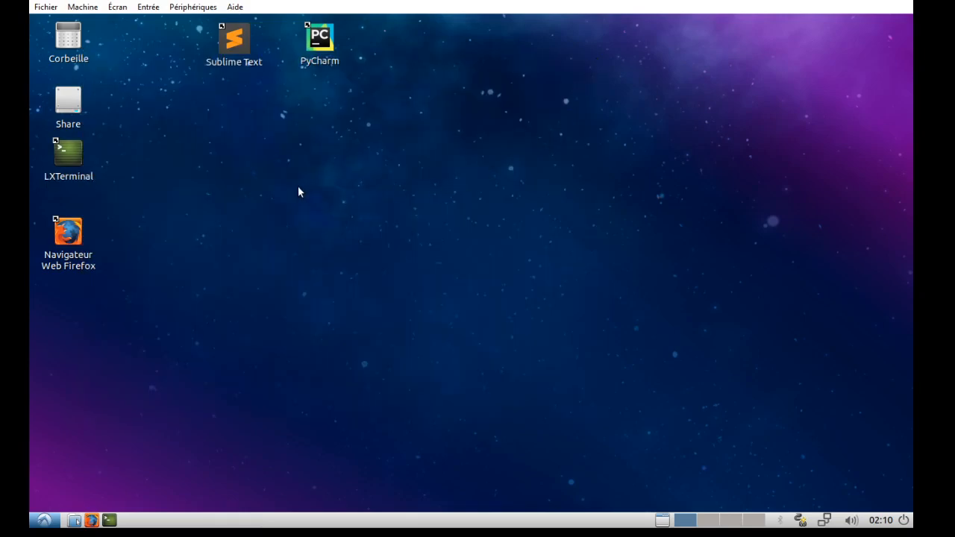